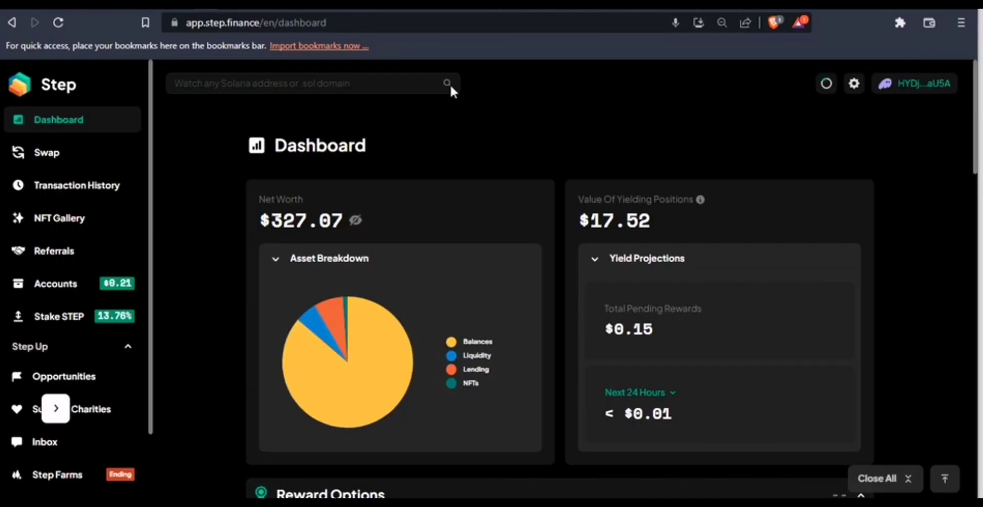
Step: Review the Step dashboard's reward options, balances, yield-bearing assets, liquidity, lending and NFT sections
click(451, 88)
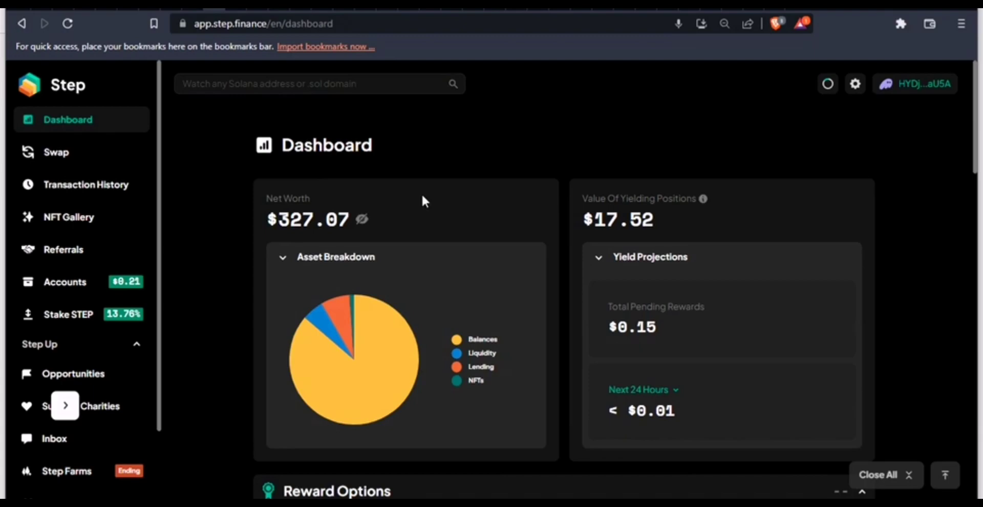
scroll(430, 194, down, 10)
scroll(459, 240, up, 3)
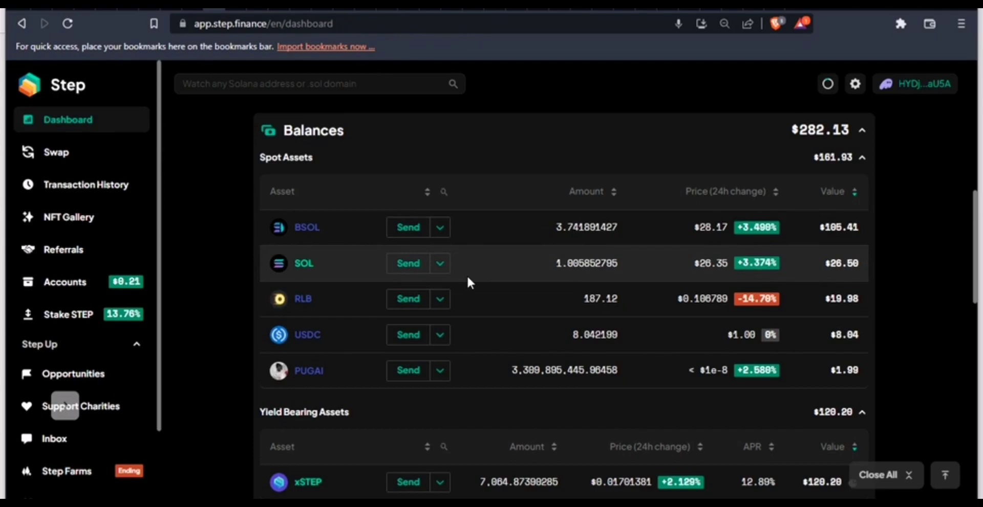
scroll(445, 281, up, 3)
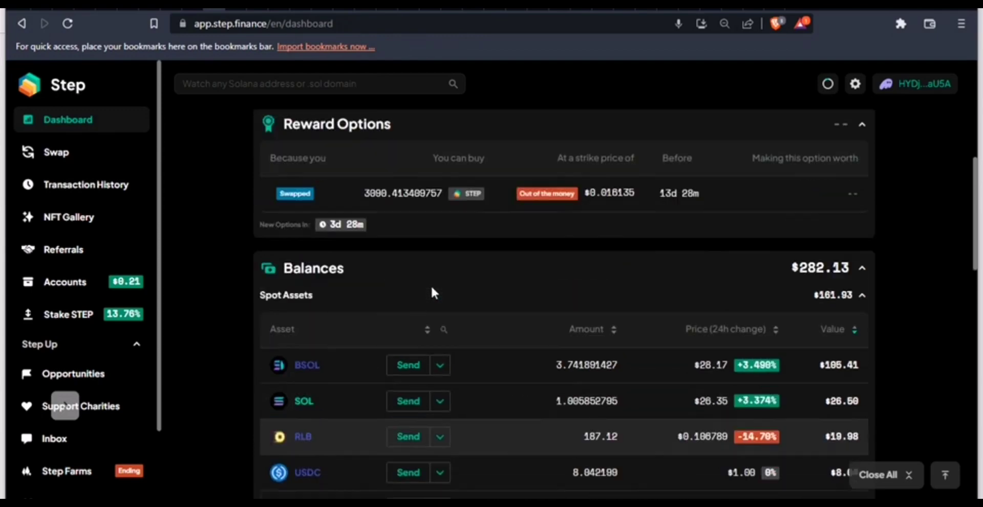
scroll(358, 348, down, 2)
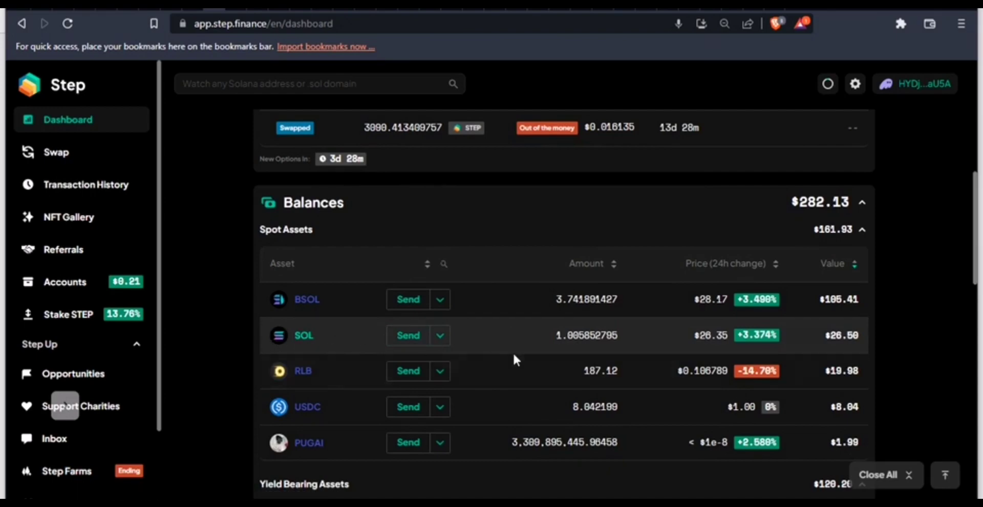
scroll(440, 233, down, 4)
scroll(439, 233, down, 5)
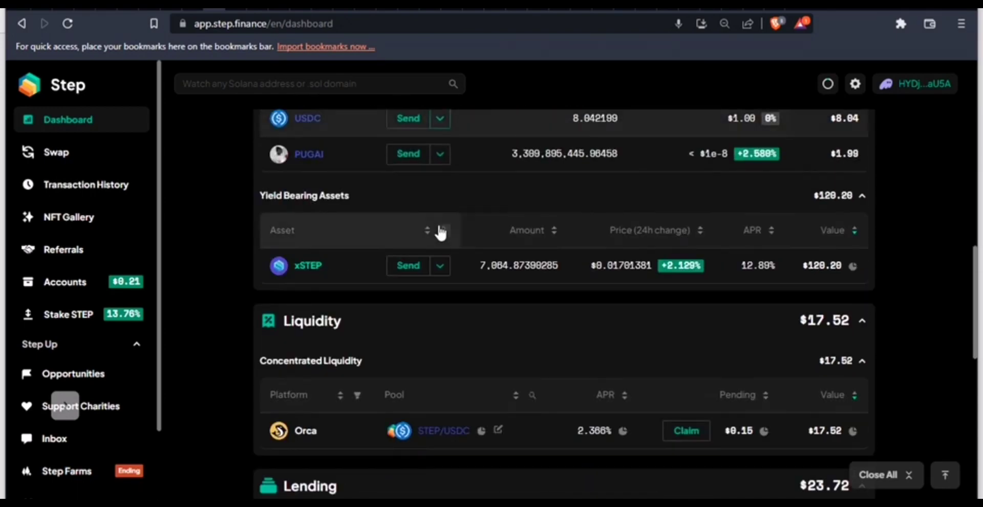
scroll(439, 231, up, 4)
scroll(357, 251, down, 3)
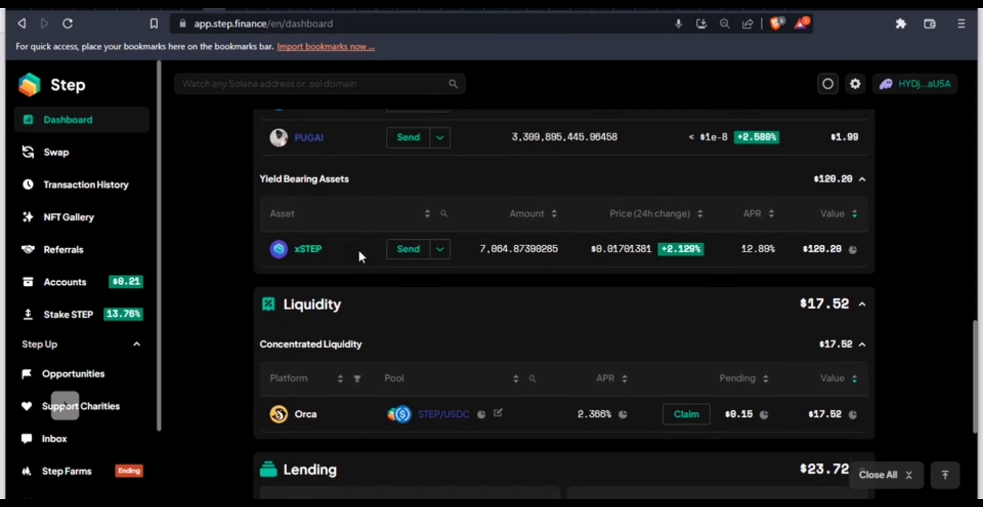
scroll(415, 216, down, 8)
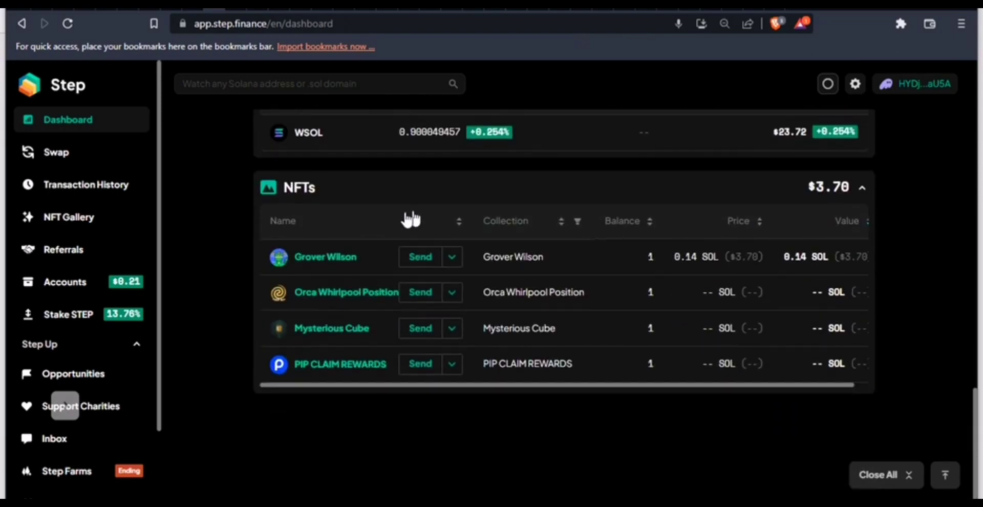
scroll(689, 185, up, 15)
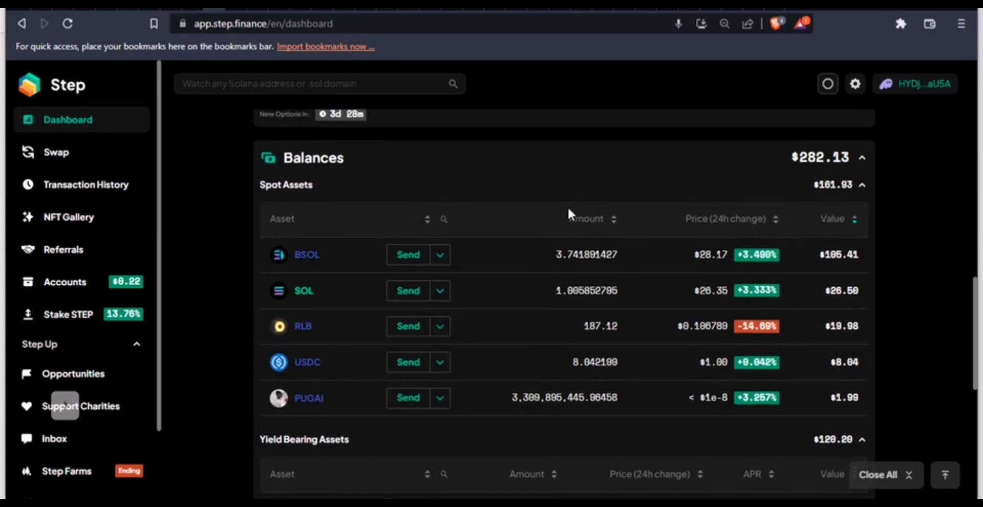
scroll(568, 210, up, 4)
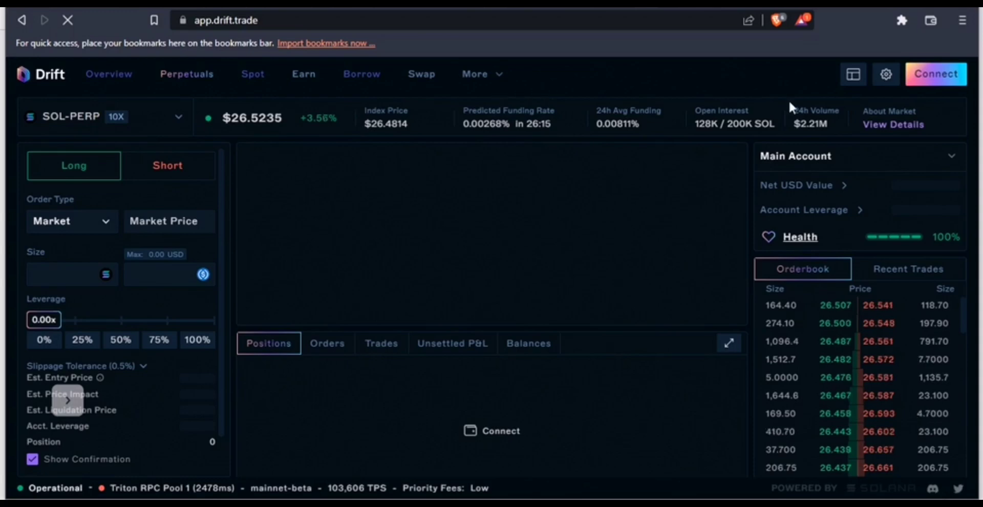
Step: Start connecting to Drift and agree to its terms, ticking all four risk acknowledgements
click(931, 76)
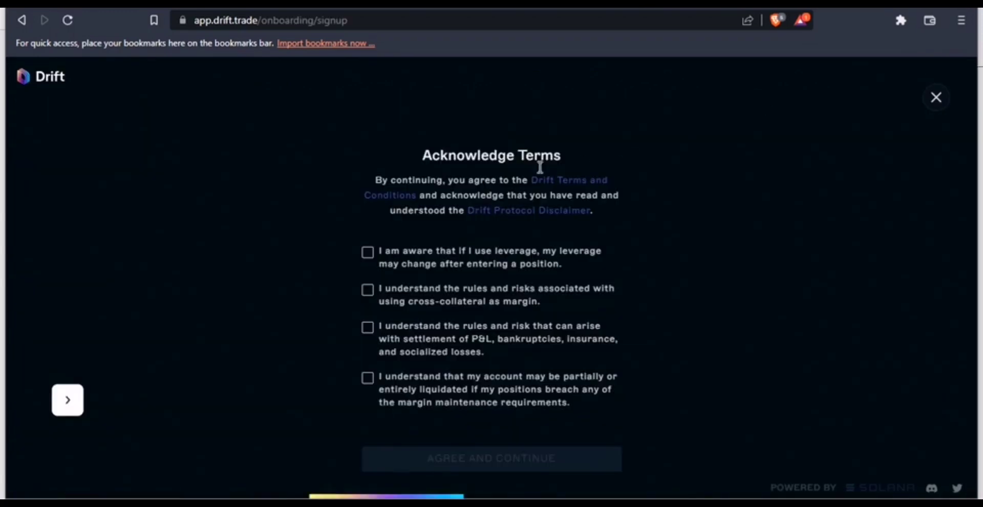
click(366, 256)
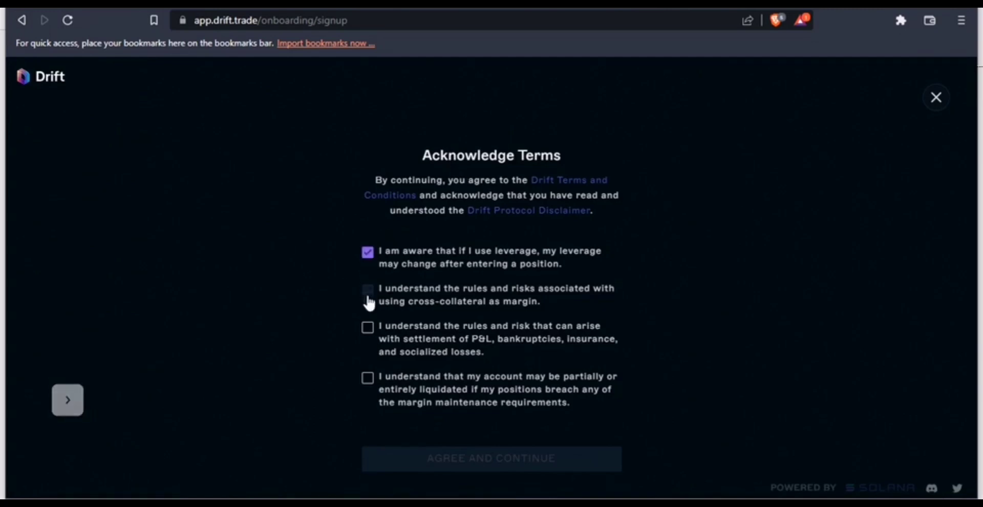
click(367, 331)
click(367, 379)
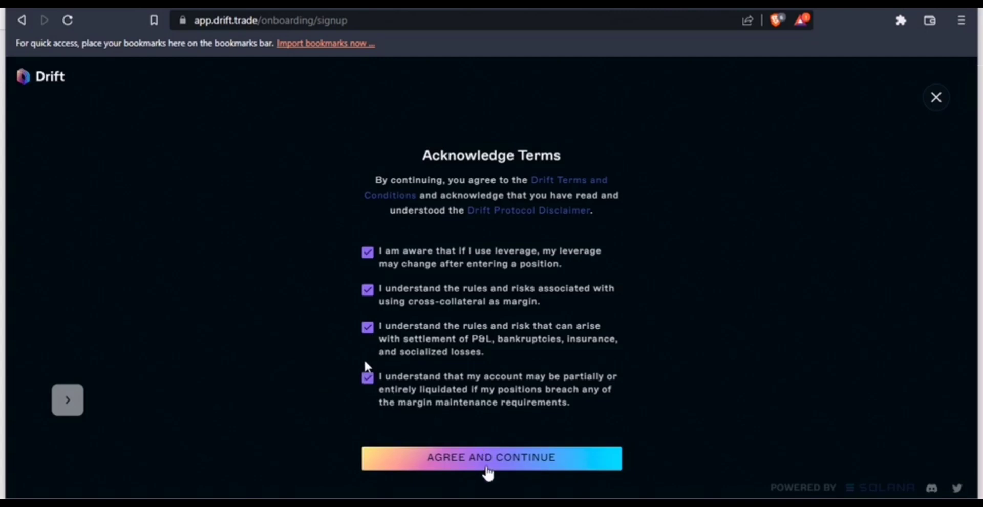
click(488, 472)
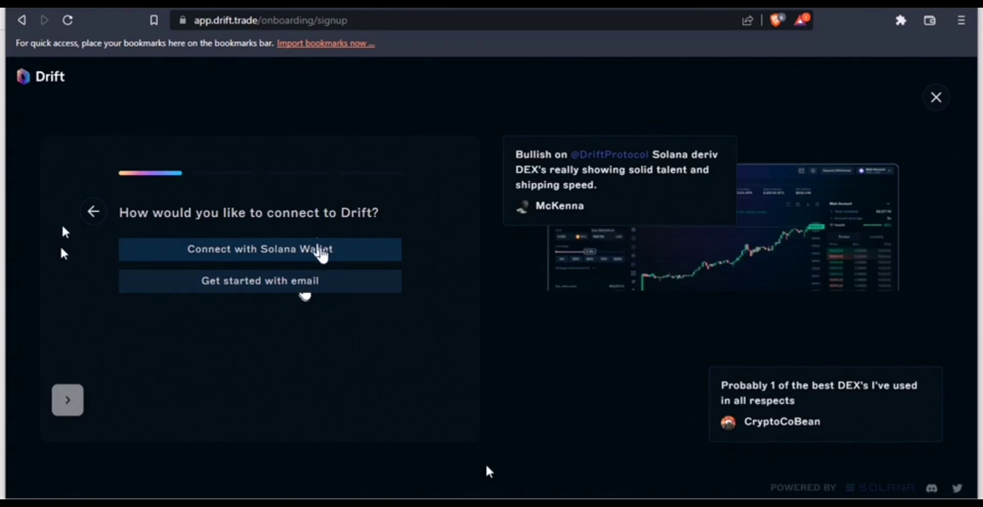
Step: Connect the Phantom Solana wallet to Drift and approve the connection request
click(321, 251)
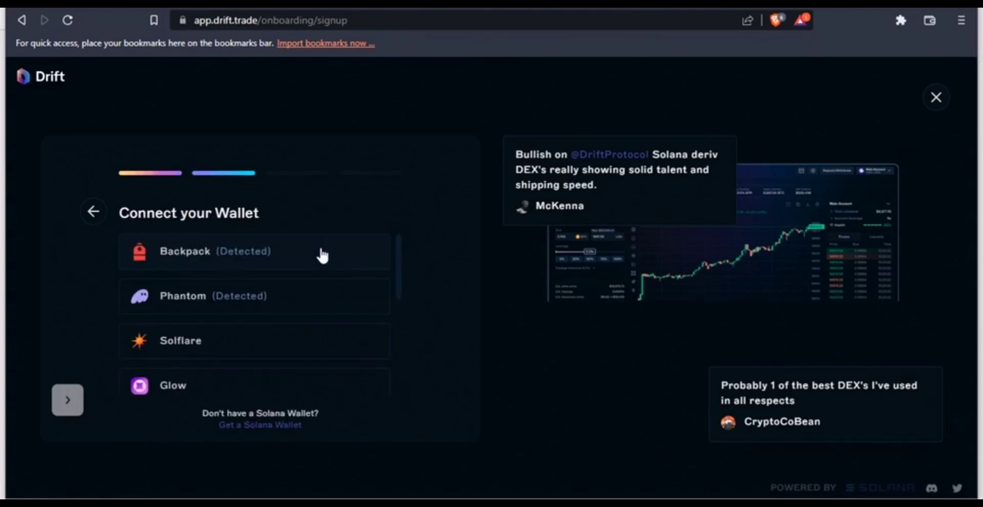
click(204, 302)
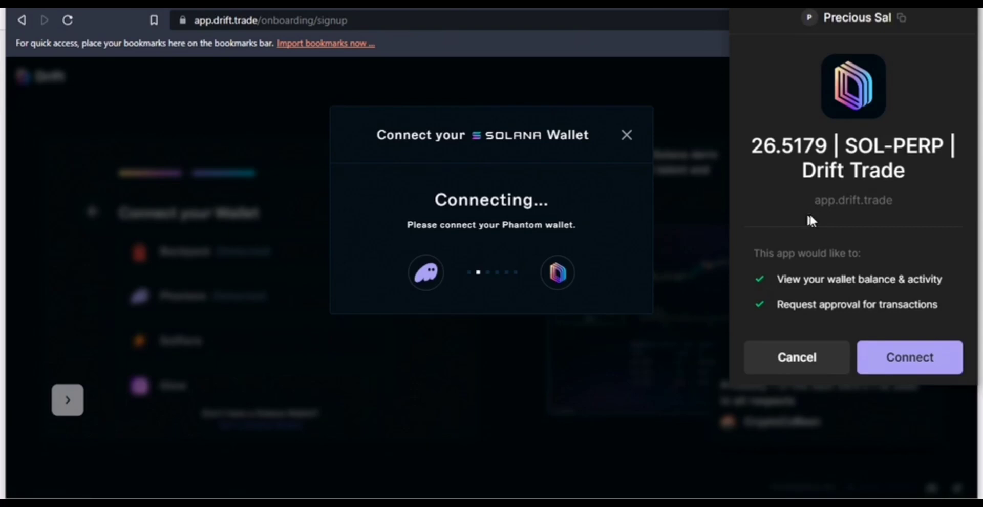
click(902, 374)
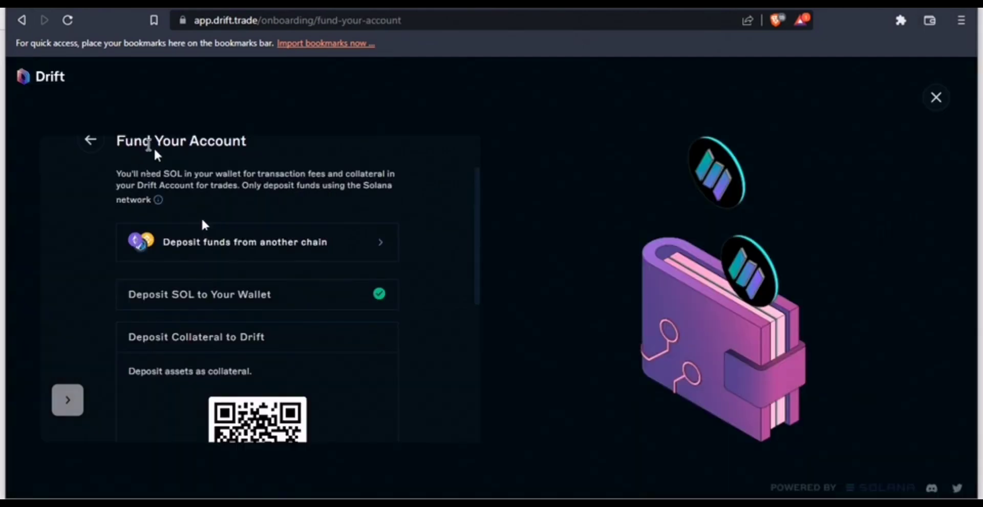
Step: Deposit the maximum wallet balance of 8.042199 USDC as collateral and approve the transaction in the wallet
scroll(254, 164, down, 2)
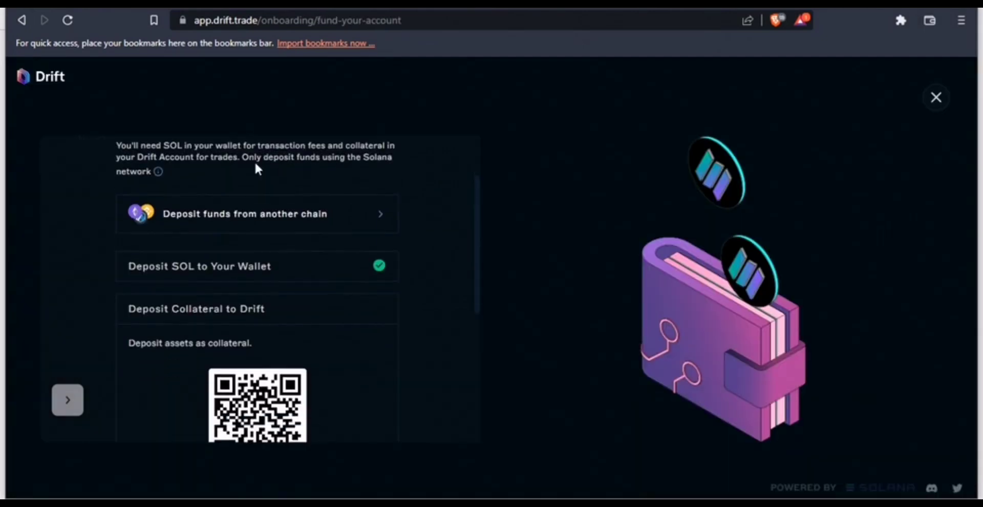
scroll(257, 171, down, 5)
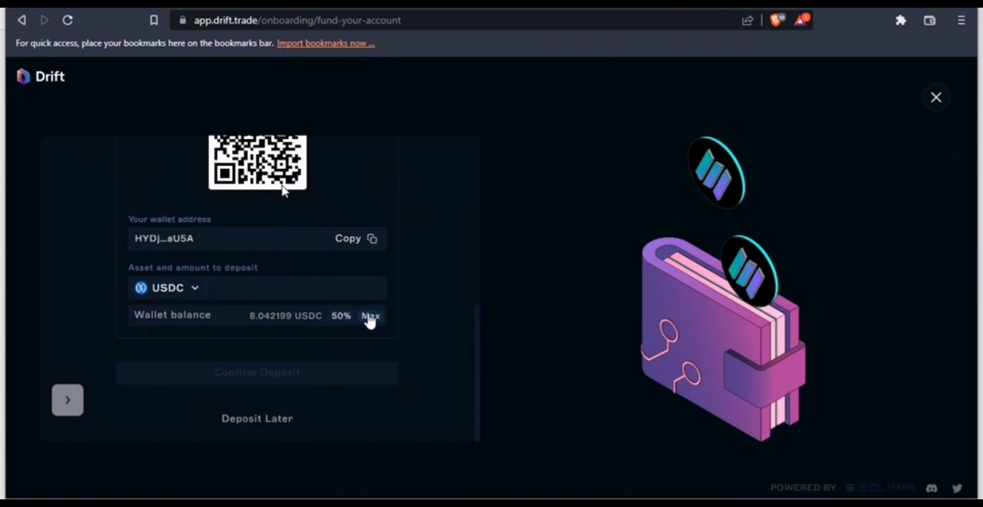
click(369, 316)
scroll(370, 320, up, 4)
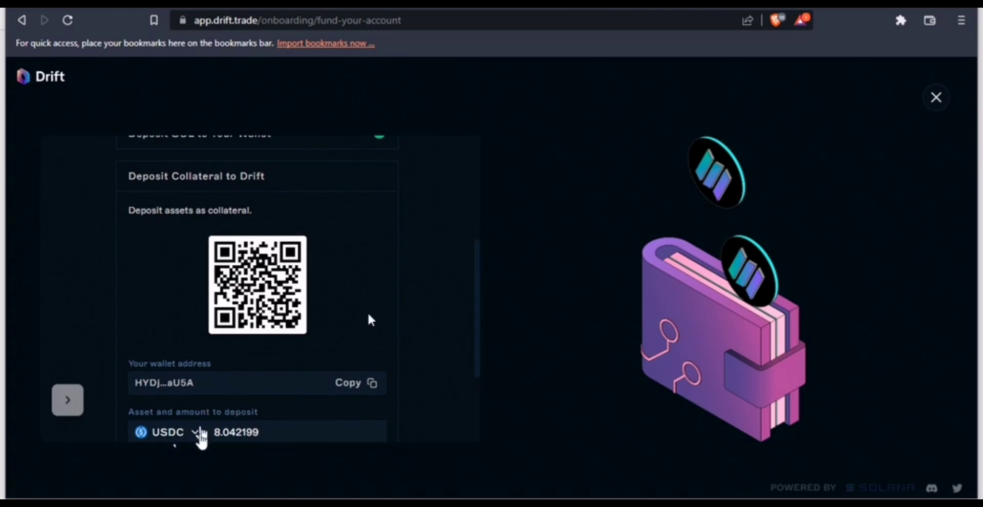
scroll(228, 437, down, 4)
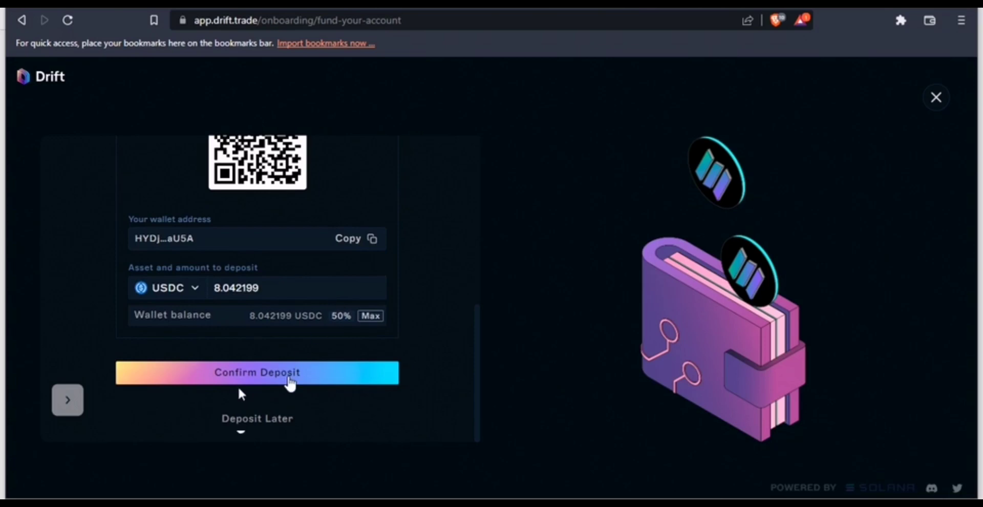
click(288, 376)
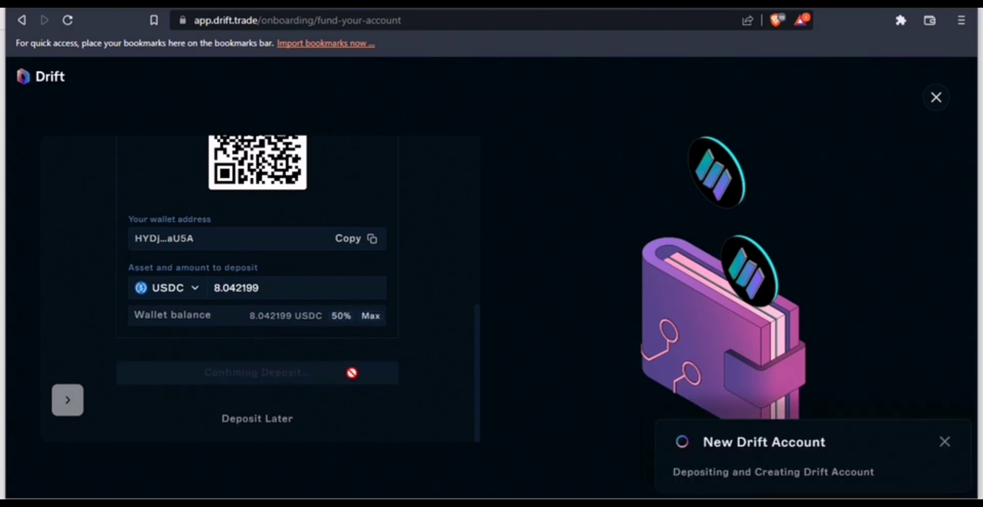
scroll(355, 376, up, 5)
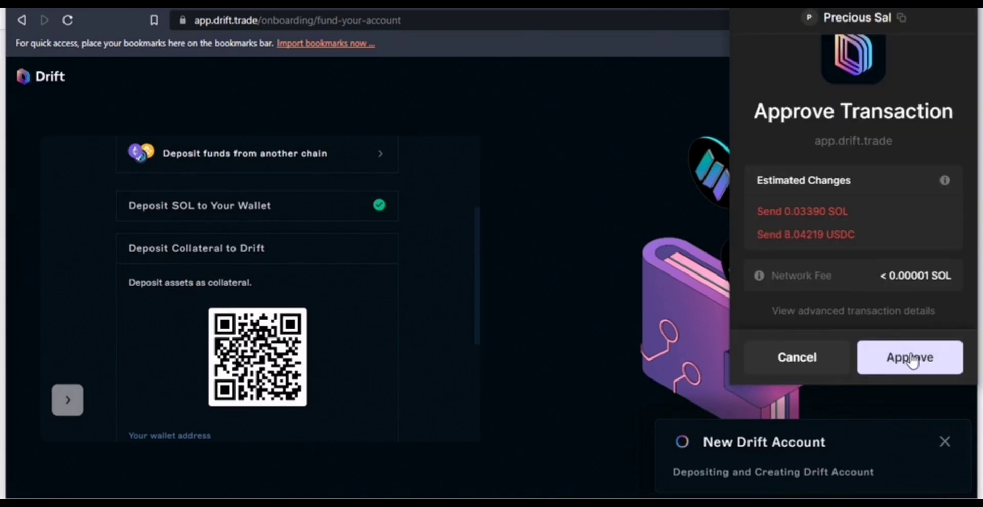
click(910, 358)
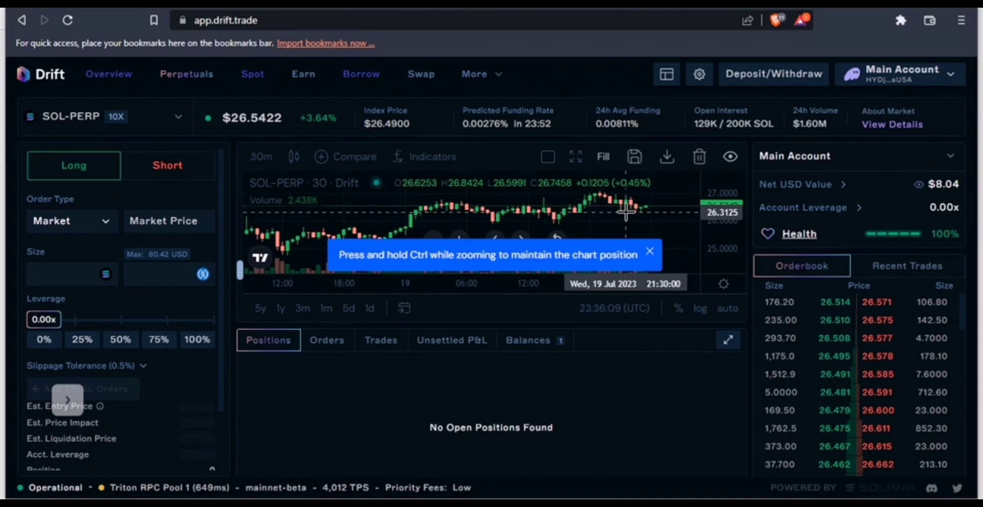
Step: Examine recent SOL-PERP price movement on the 30-minute chart in full screen and return to the trading page
click(651, 252)
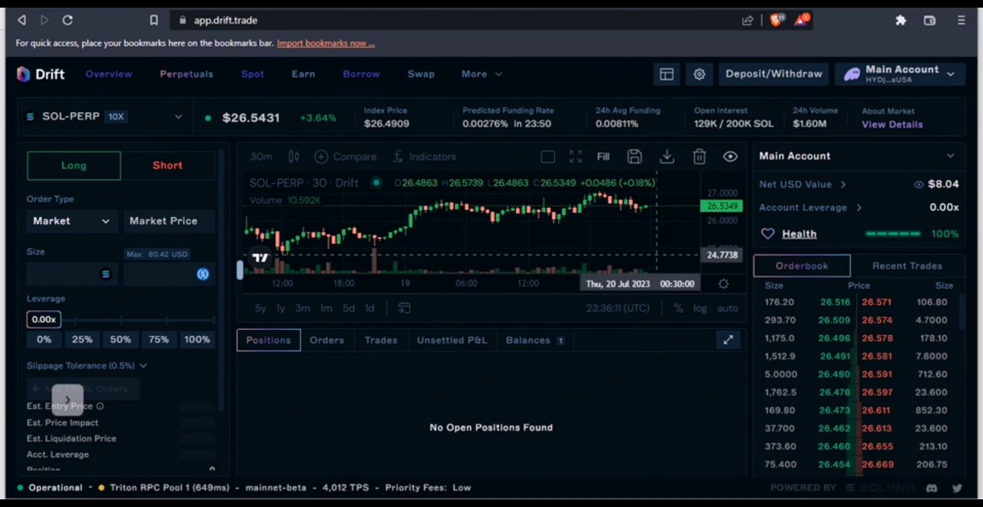
click(578, 156)
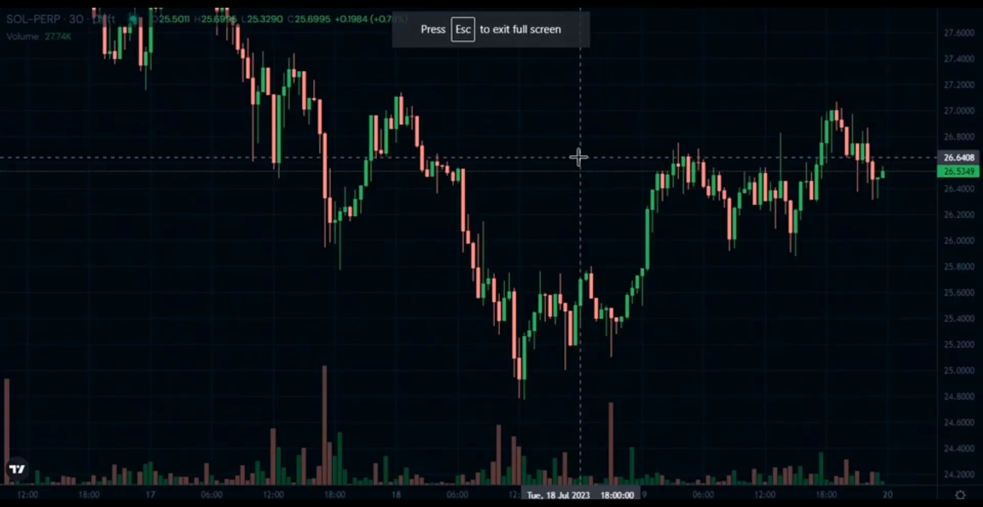
scroll(852, 314, right, 5)
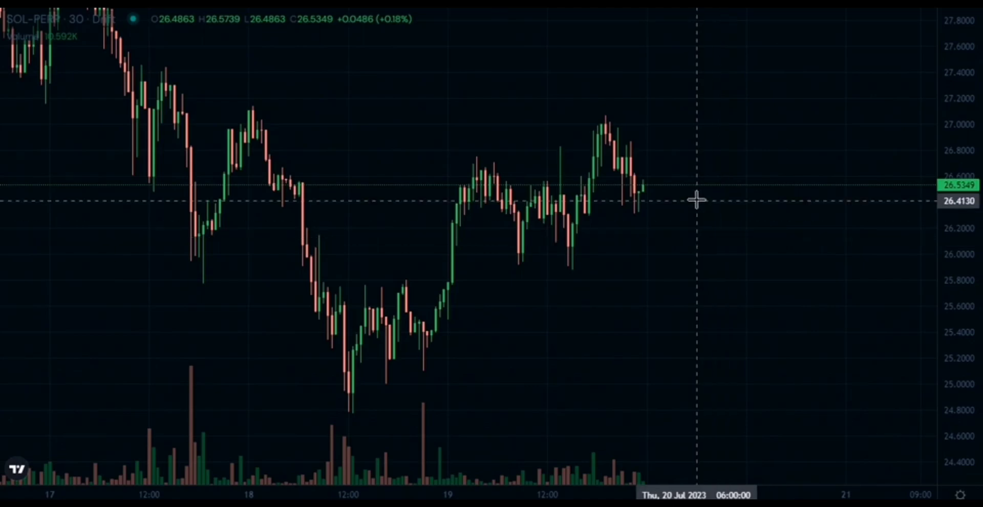
scroll(695, 200, down, 2)
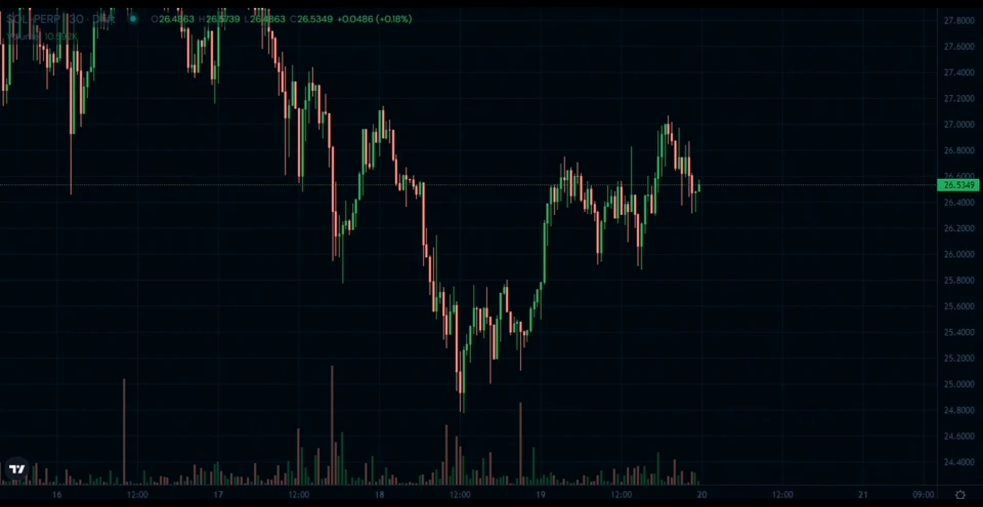
key(Escape)
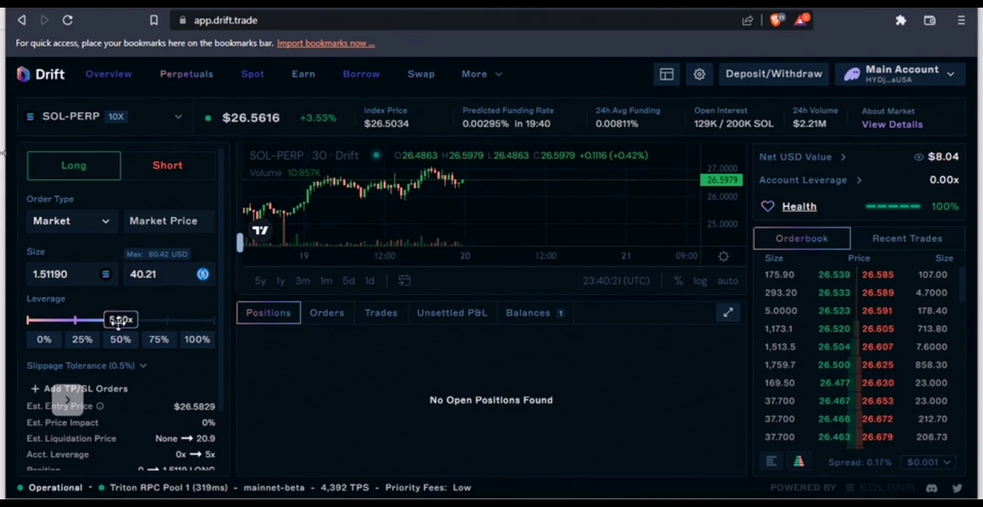
Step: Set the SOL-PERP market long order to 100% of the maximum size at 10x leverage
click(200, 340)
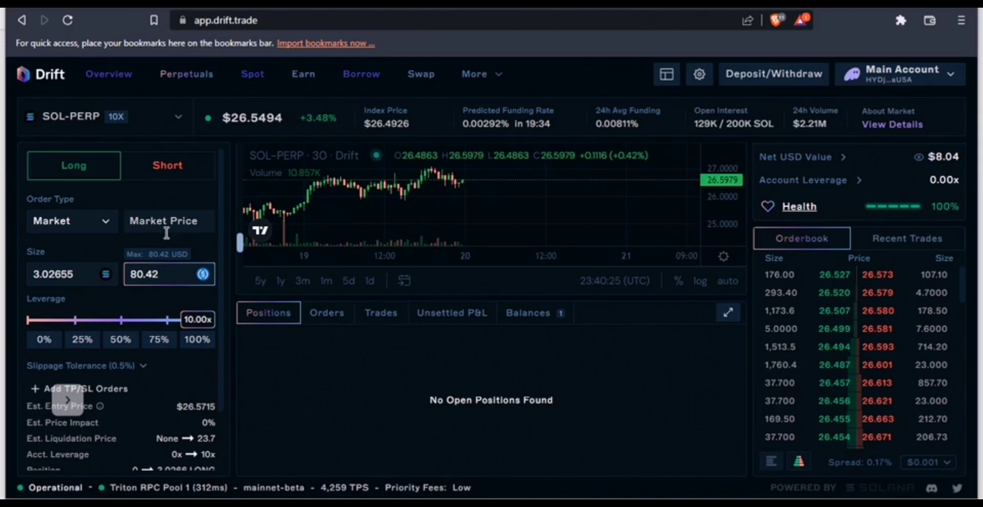
click(149, 275)
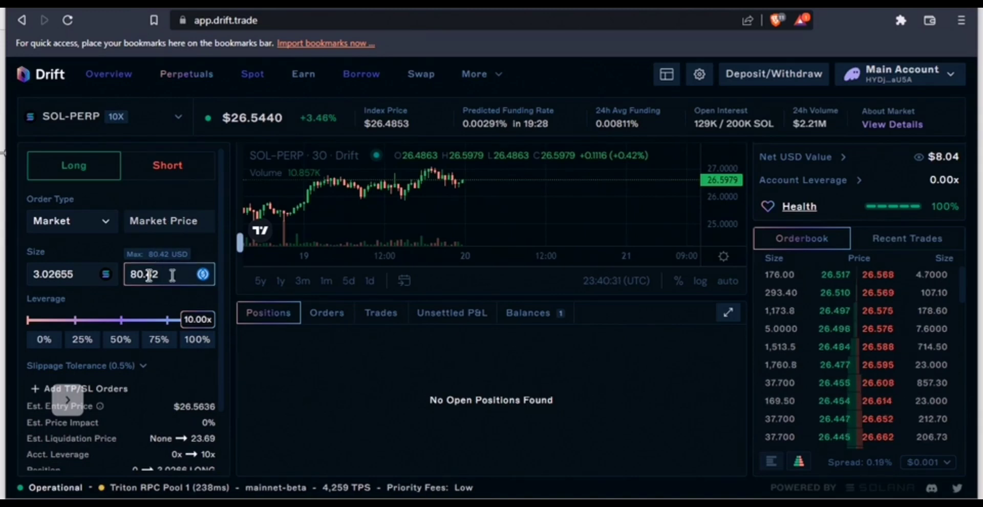
click(67, 306)
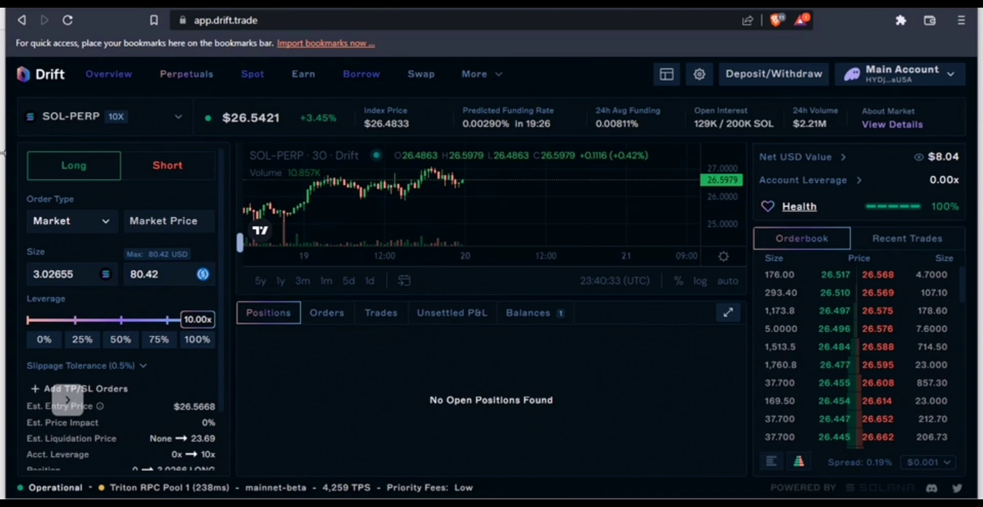
Step: Reduce the SOL-PERP market long to 50% size at 5x leverage, submit the 1.51451 SOL order and approve the transaction in the wallet
scroll(116, 275, down, 2)
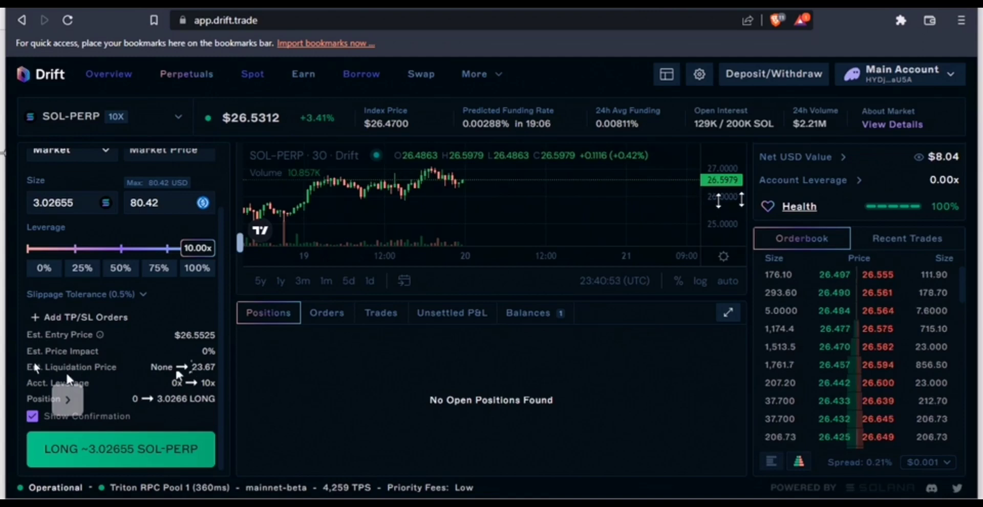
click(114, 273)
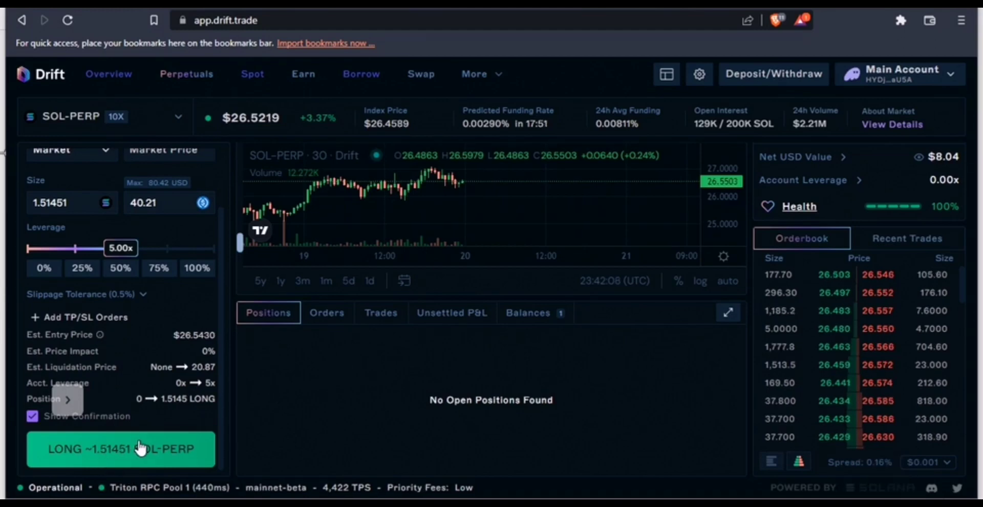
click(140, 448)
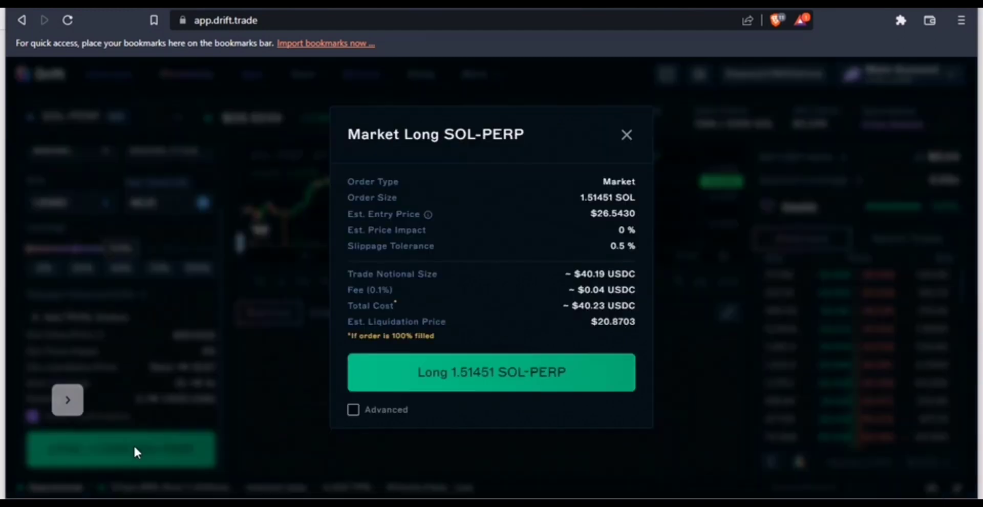
click(448, 375)
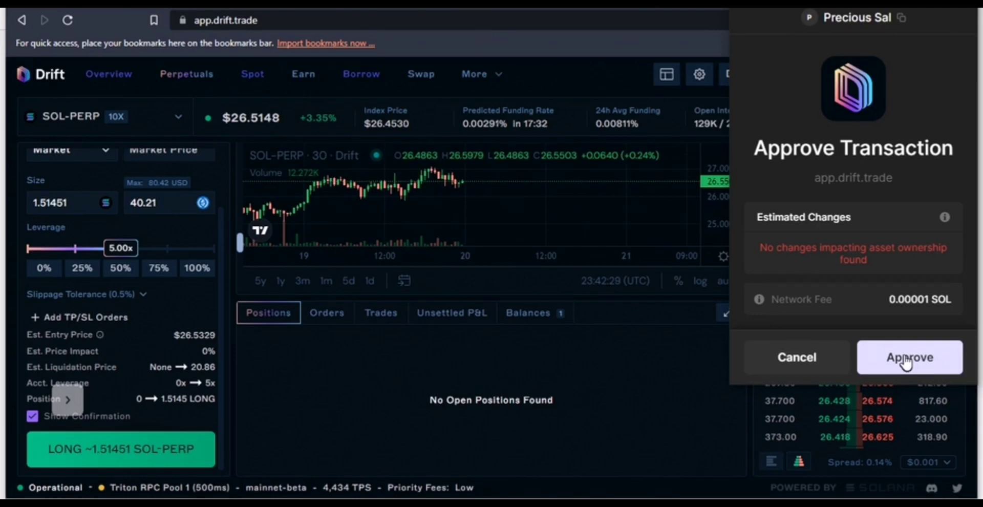
click(906, 361)
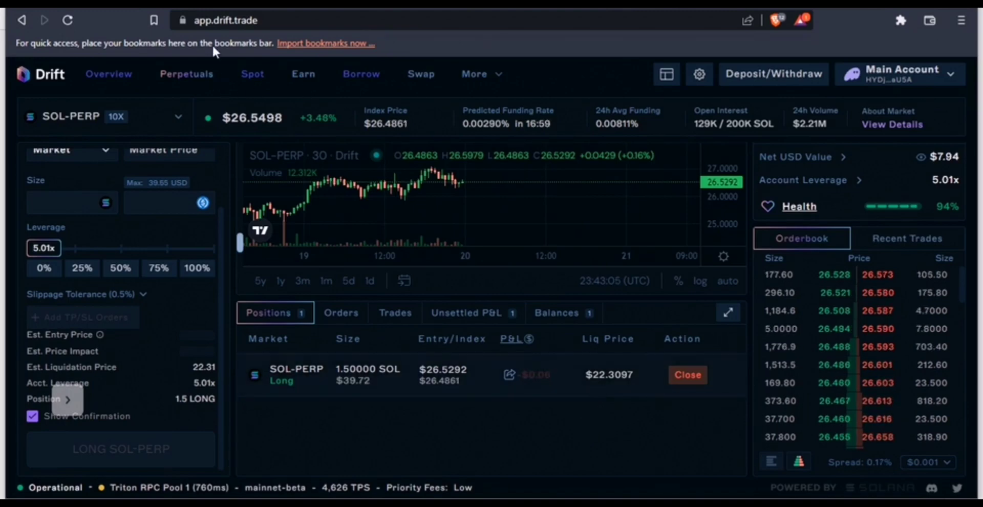
Step: Switch to the Step dashboard and examine the wallet's asset breakdown, balances, liquidity and margin trading overview for the Drift main account
click(179, 2)
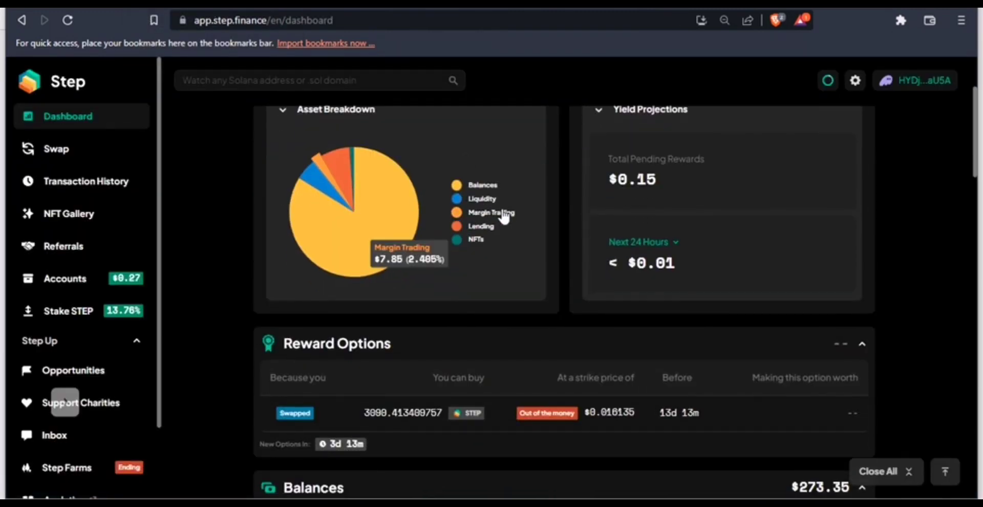
scroll(512, 216, up, 2)
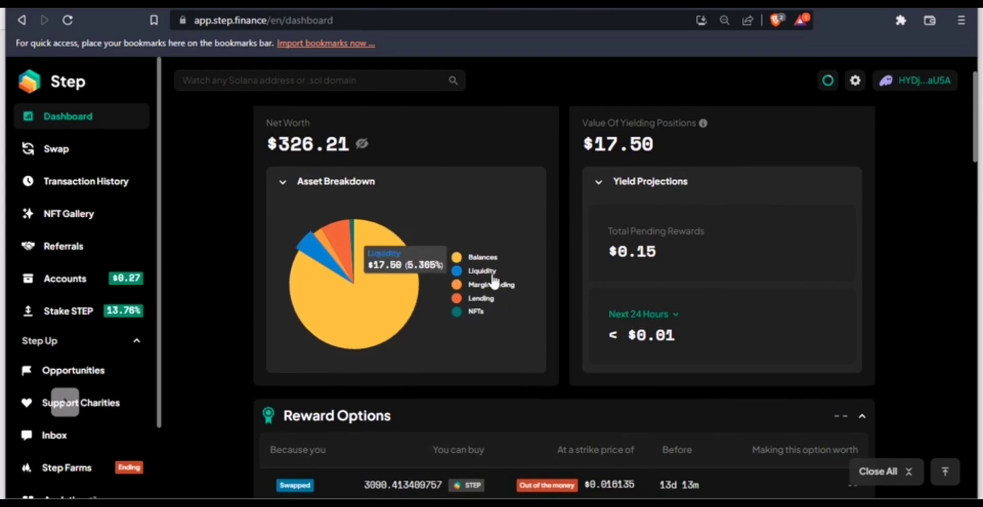
scroll(492, 271, down, 10)
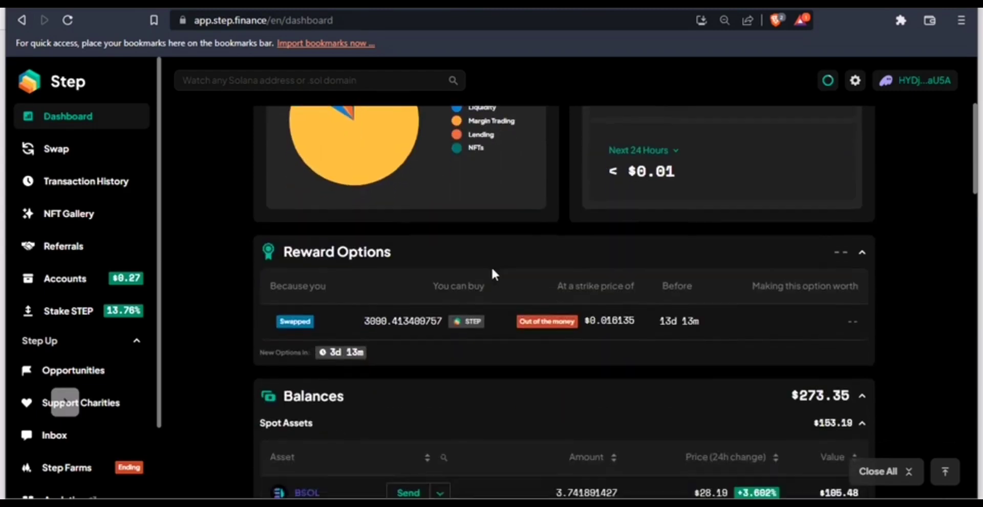
scroll(493, 274, down, 8)
scroll(492, 274, up, 3)
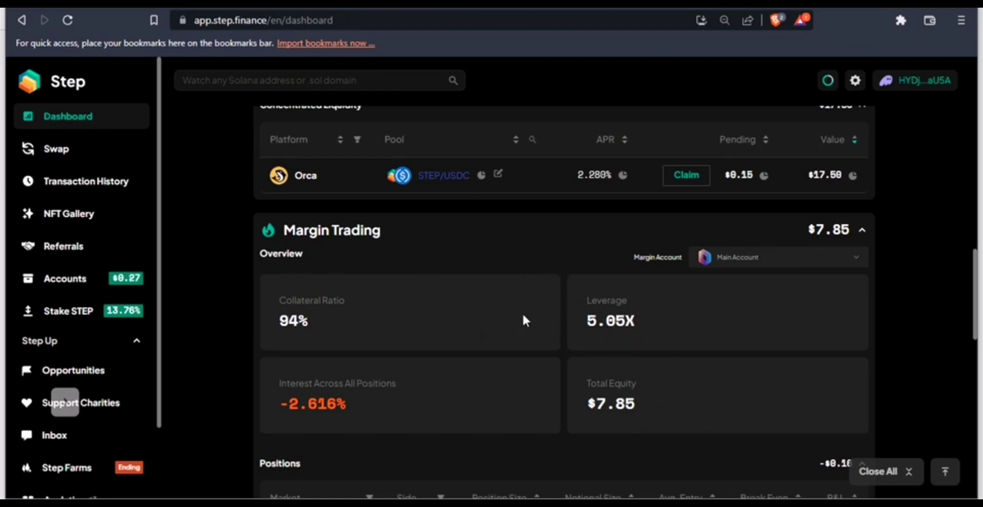
scroll(570, 318, up, 1)
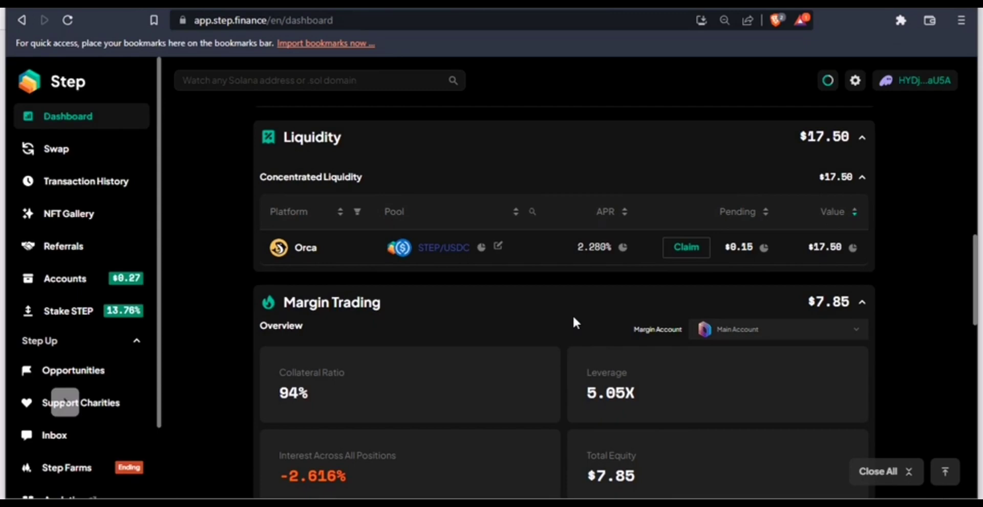
scroll(546, 374, up, 3)
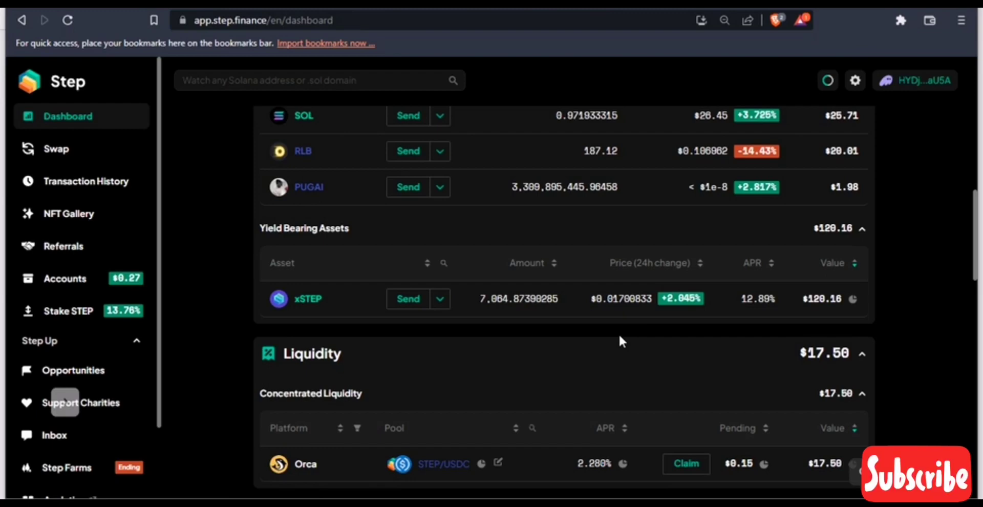
scroll(621, 341, up, 5)
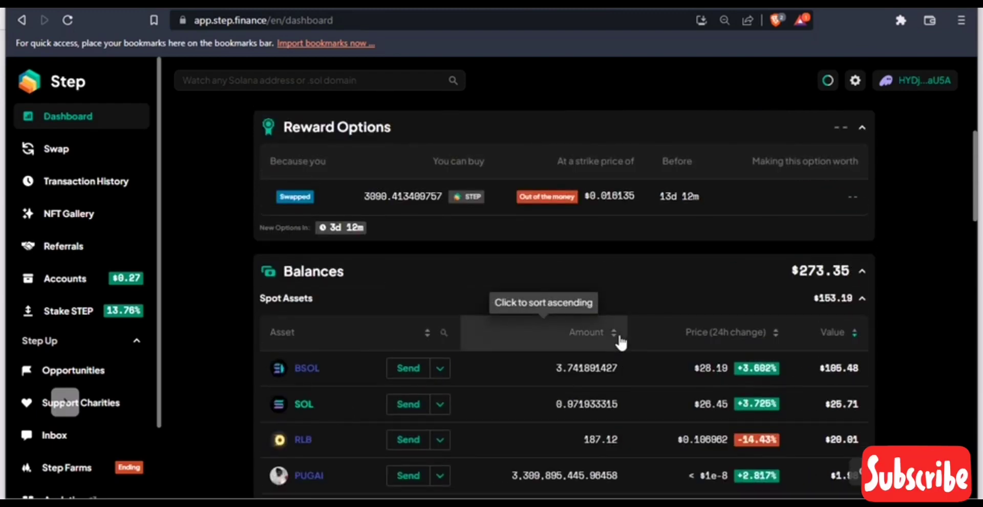